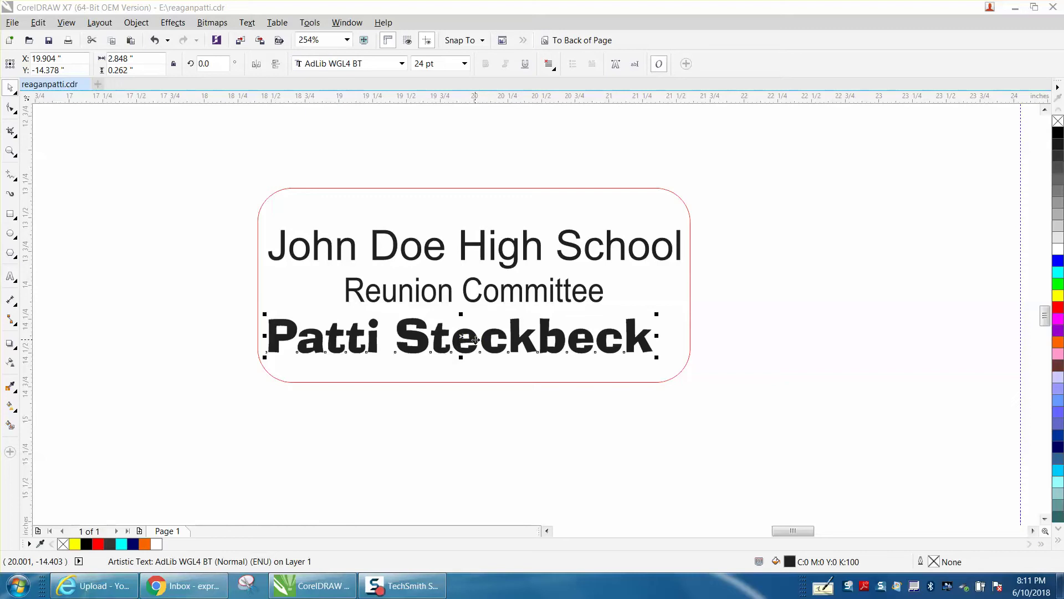
Step: Raise the school heading, lower the name line slightly right, and marquee-select all three text lines
click(516, 258)
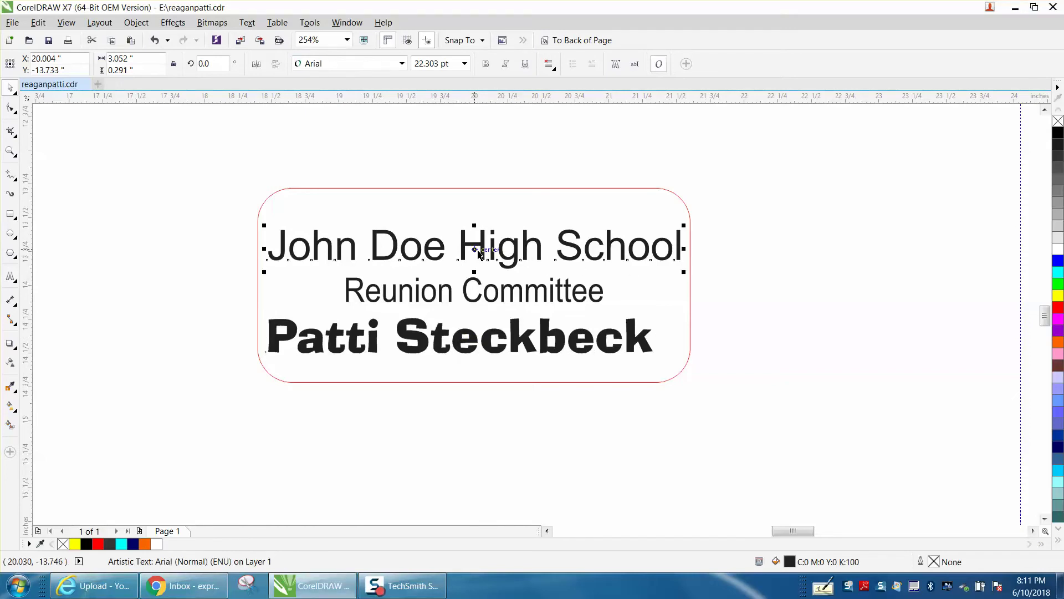
drag(475, 250, 472, 236)
click(489, 343)
mouse_move(489, 344)
mouse_down()
mouse_move(493, 360)
mouse_move(505, 355)
mouse_up()
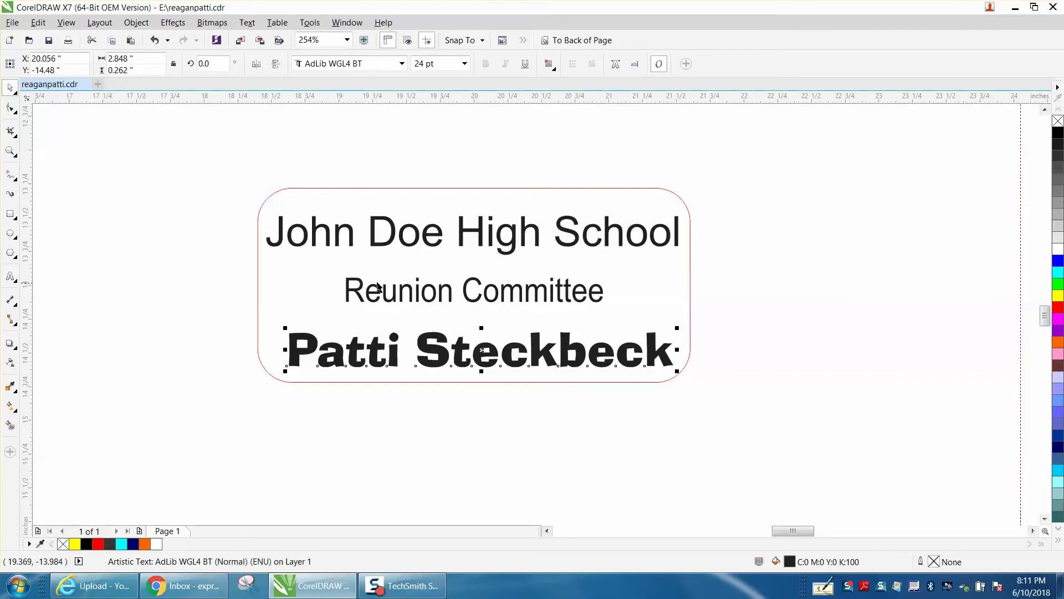
drag(260, 169, 686, 396)
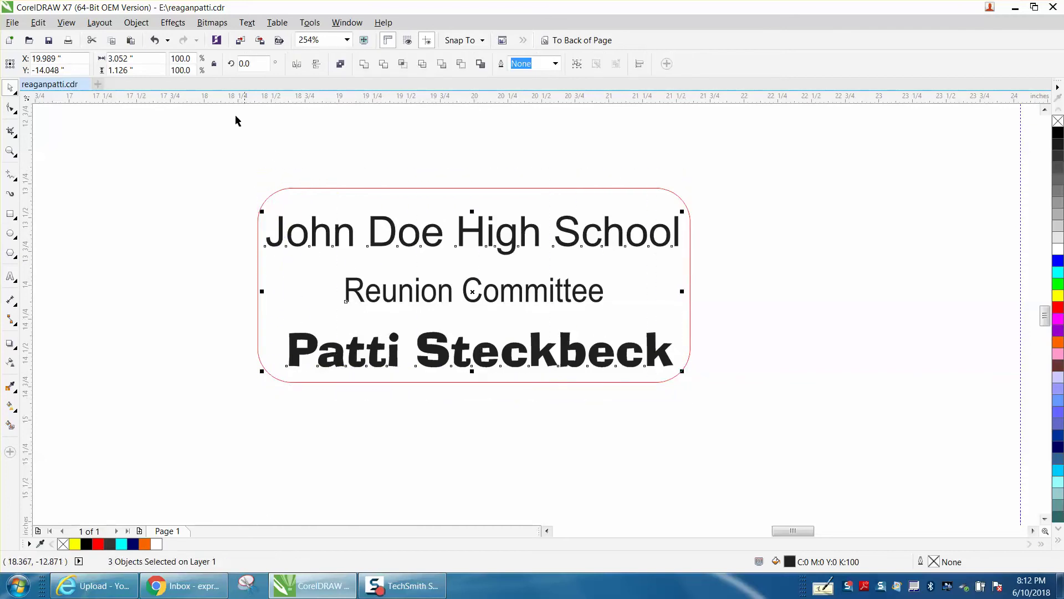
Step: Align the three text lines centred horizontally and distribute them evenly by vertical centres
click(136, 22)
mouse_move(159, 158)
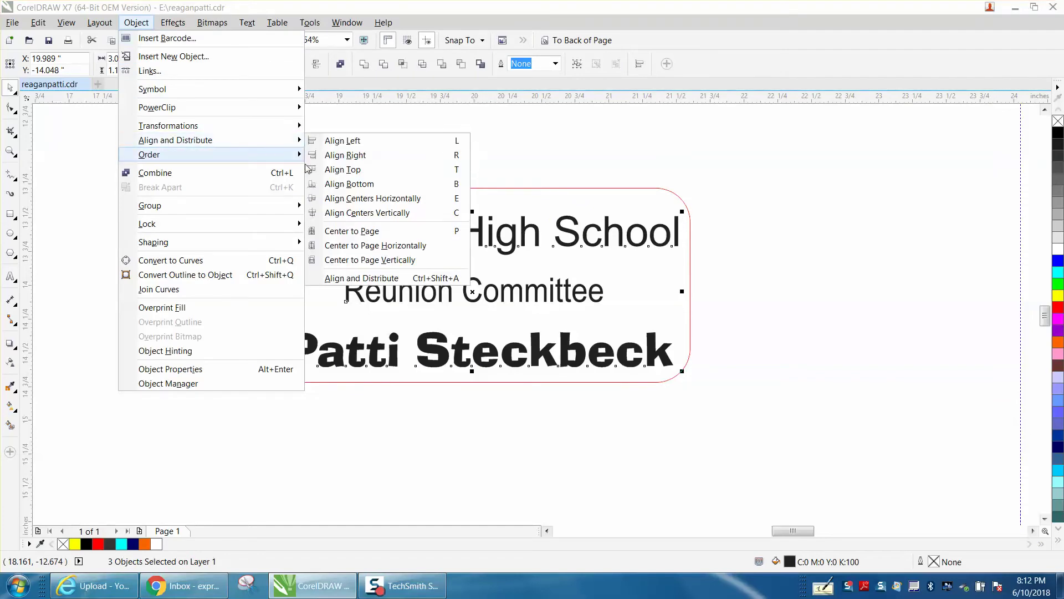
click(336, 280)
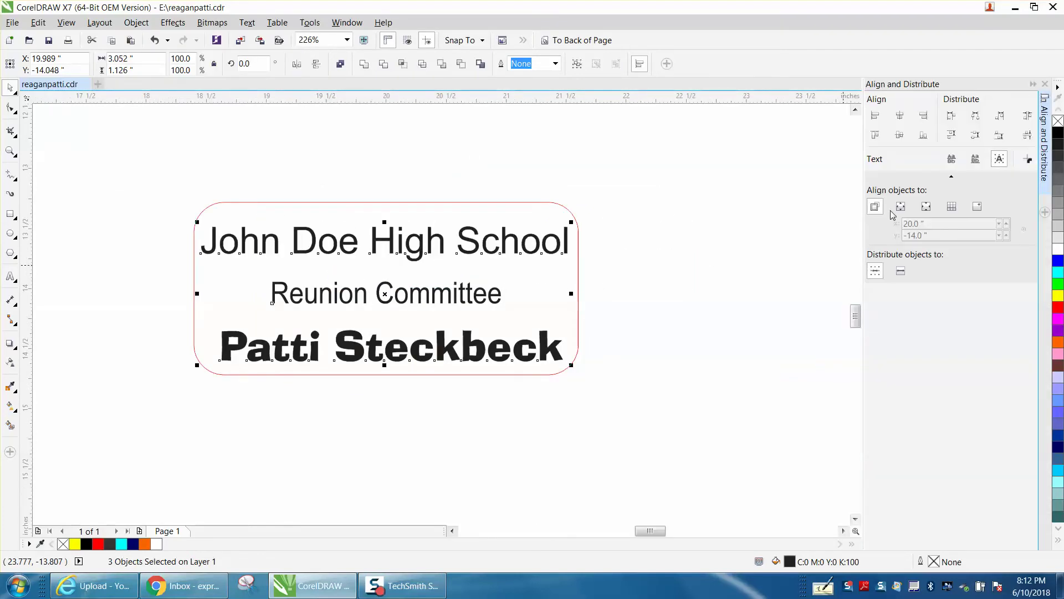
click(901, 116)
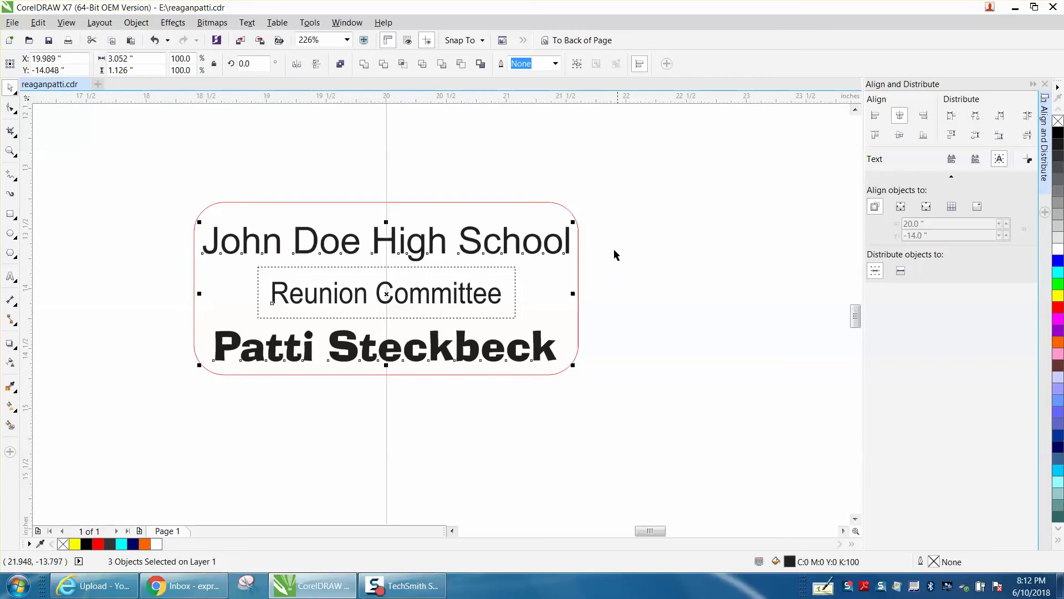
click(975, 135)
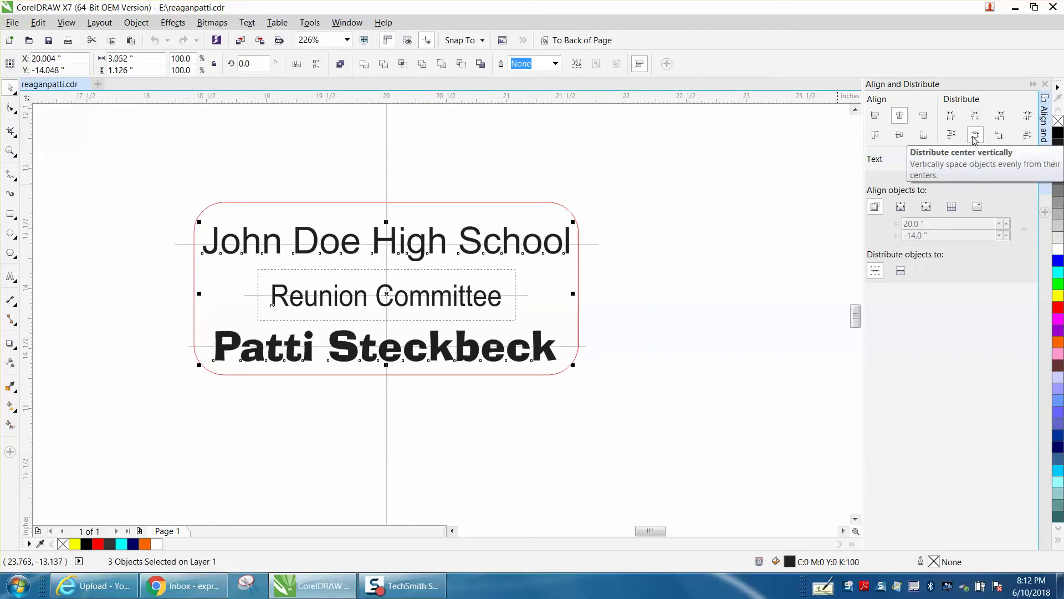
Step: Nudge the Reunion Committee line slightly upward, then select the name line
click(585, 327)
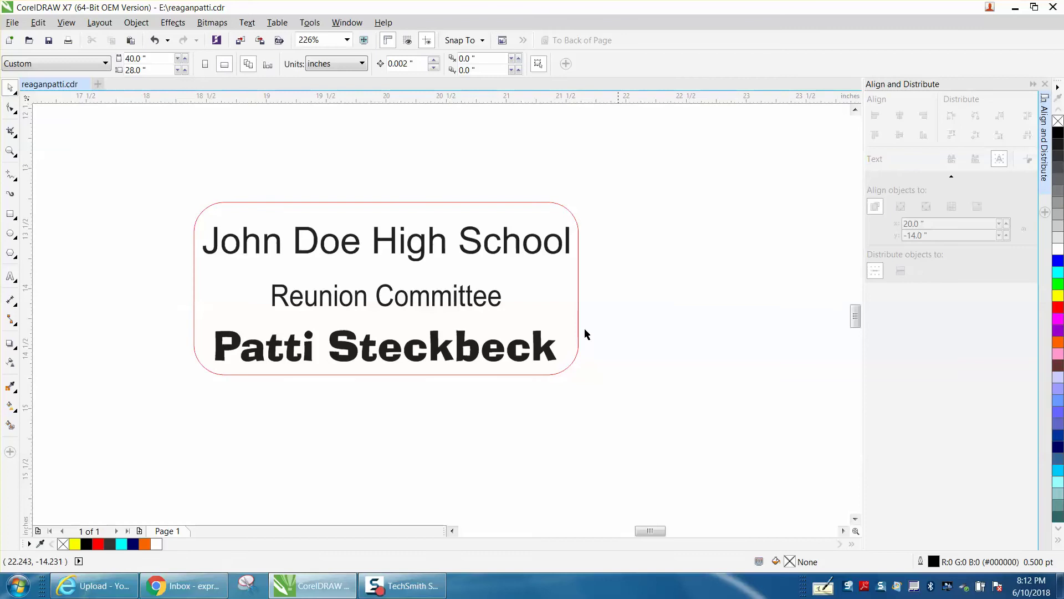
click(452, 298)
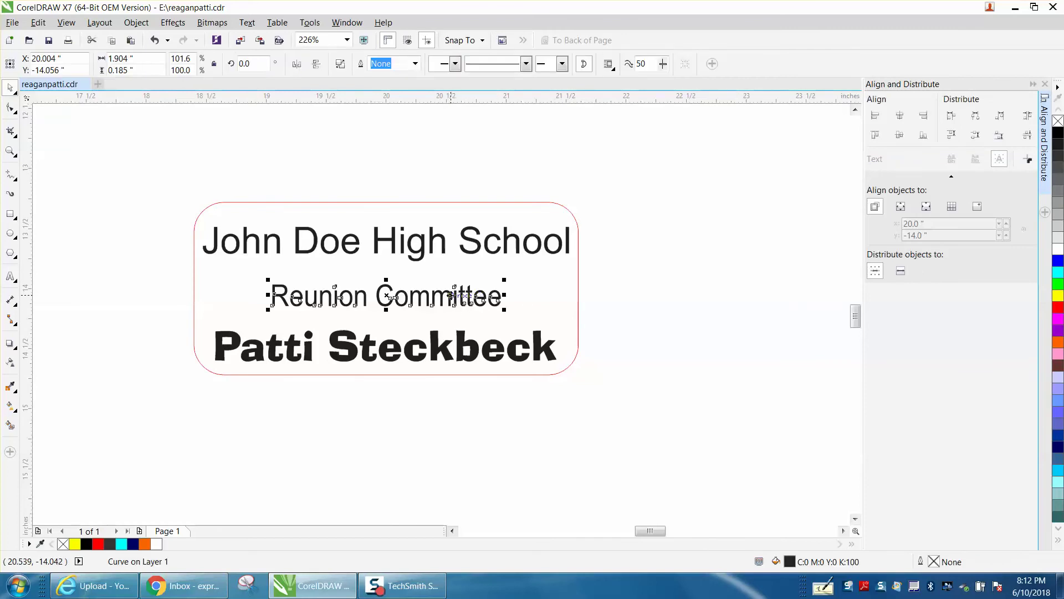
drag(452, 298, 451, 293)
click(677, 303)
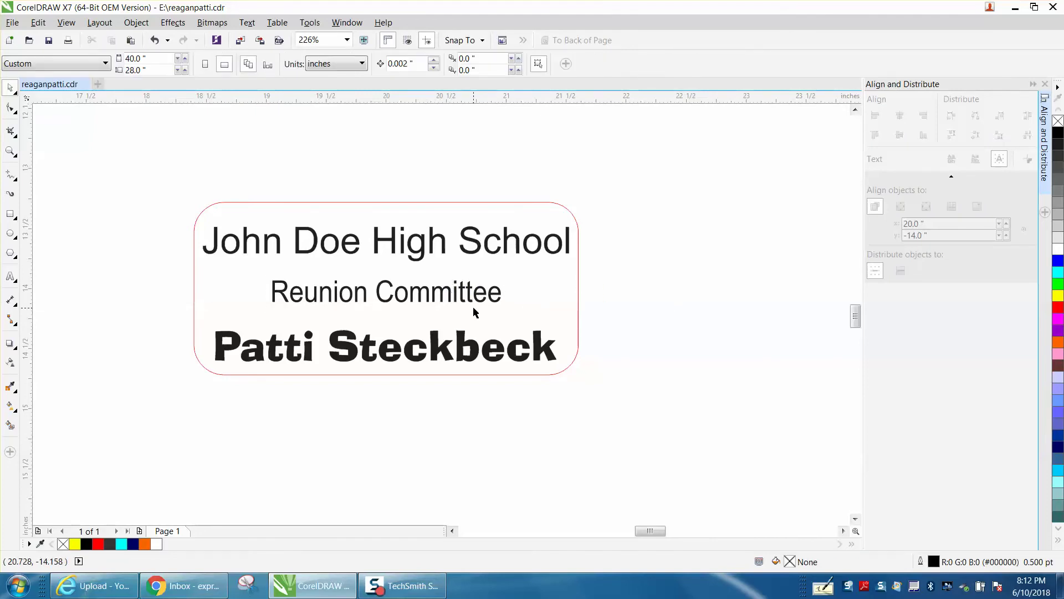
click(410, 356)
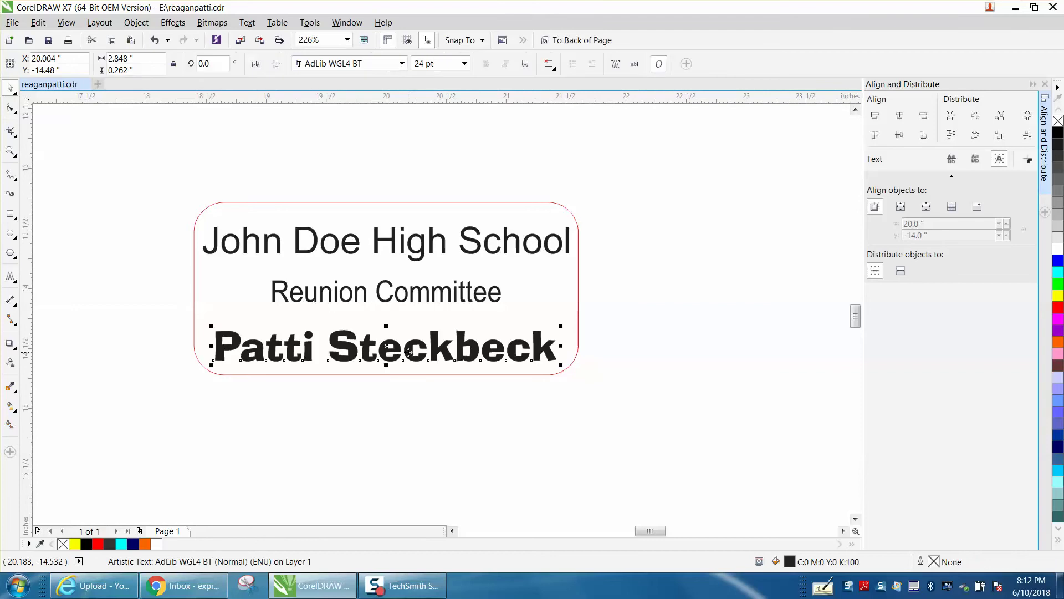
Step: Replace the name text with a different attendee's name in Edit Text, then select the badge border
click(636, 65)
drag(457, 171, 341, 170)
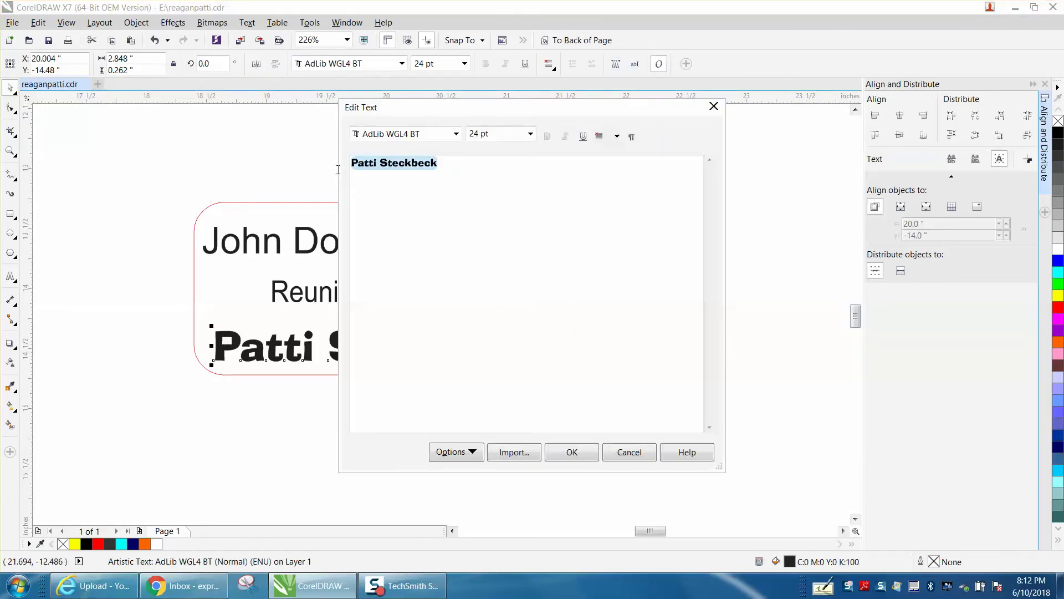
text(Bill Smith)
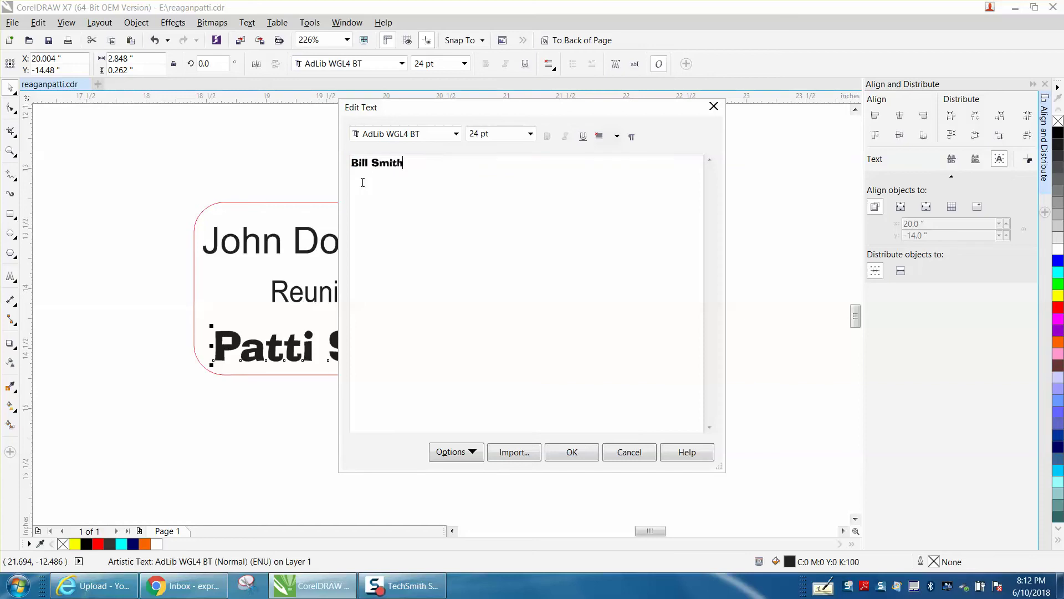
click(572, 454)
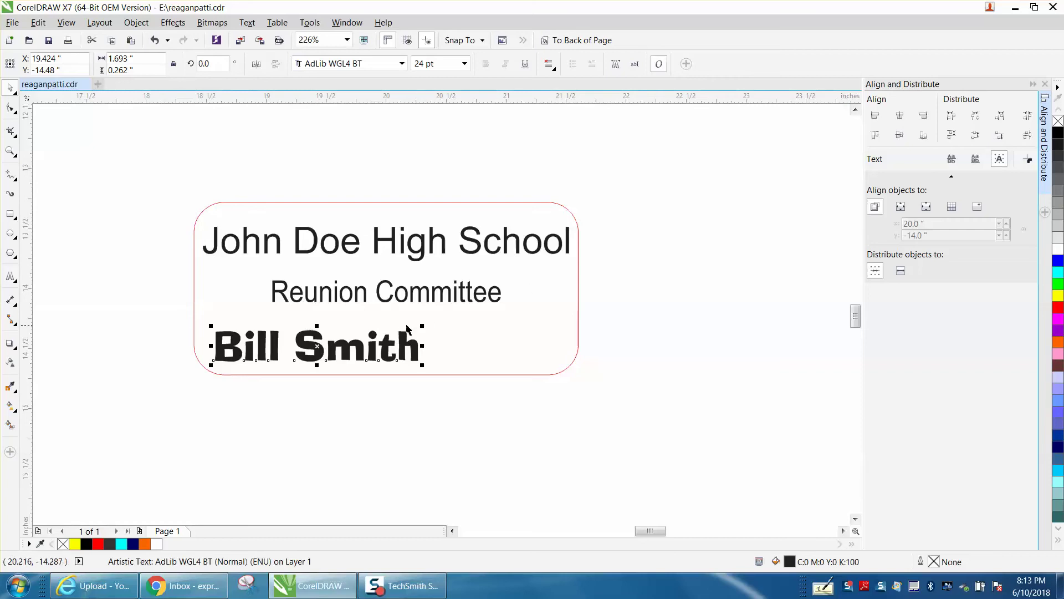
click(443, 375)
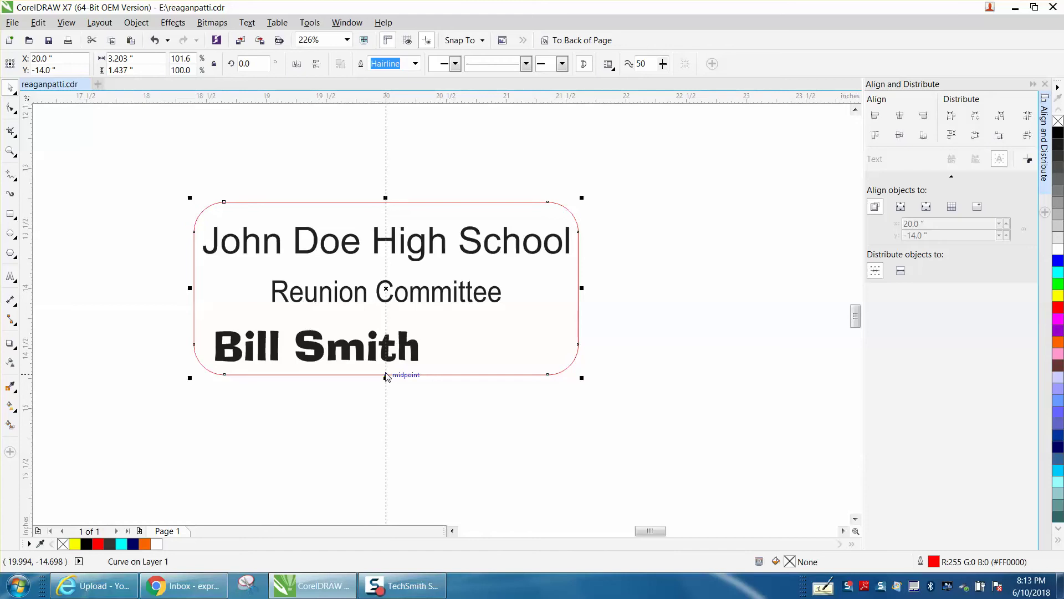
Step: Place a vertical guide at the badge's midpoint and zoom in where it meets the border
drag(387, 377, 387, 377)
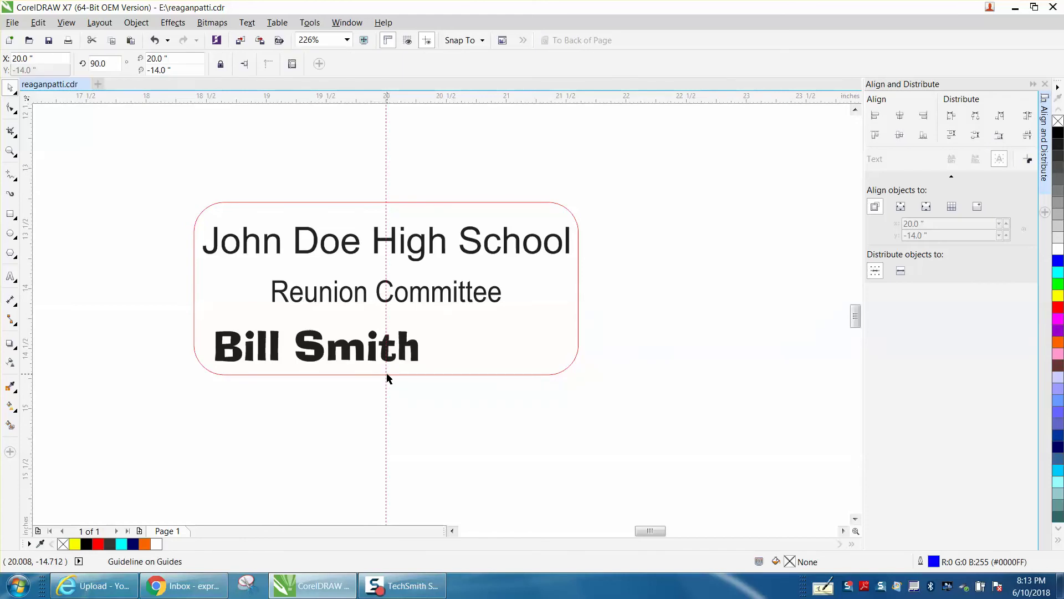
click(387, 376)
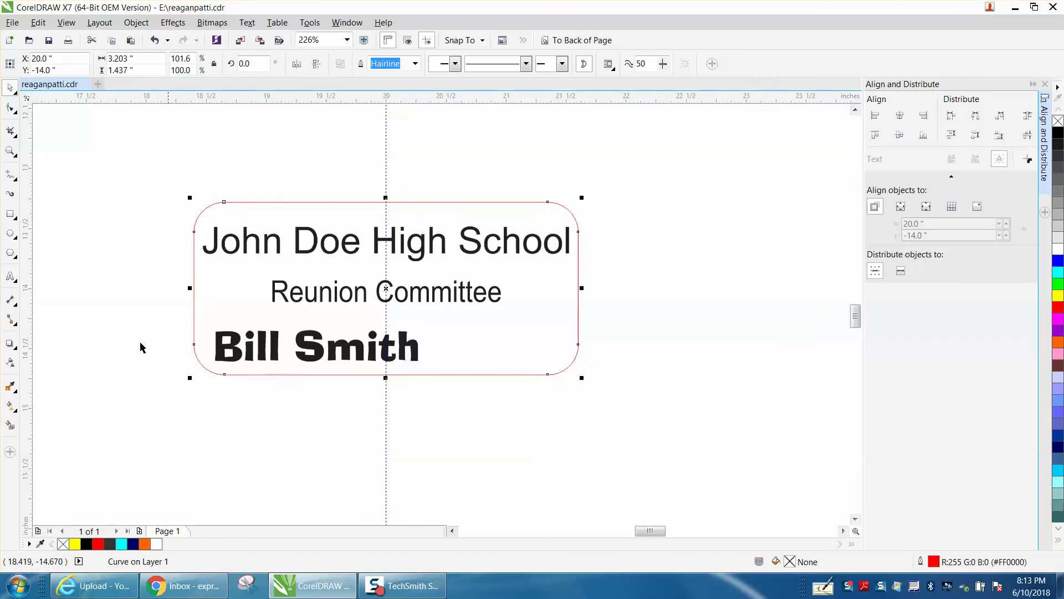
click(10, 151)
drag(331, 363, 451, 399)
key(space)
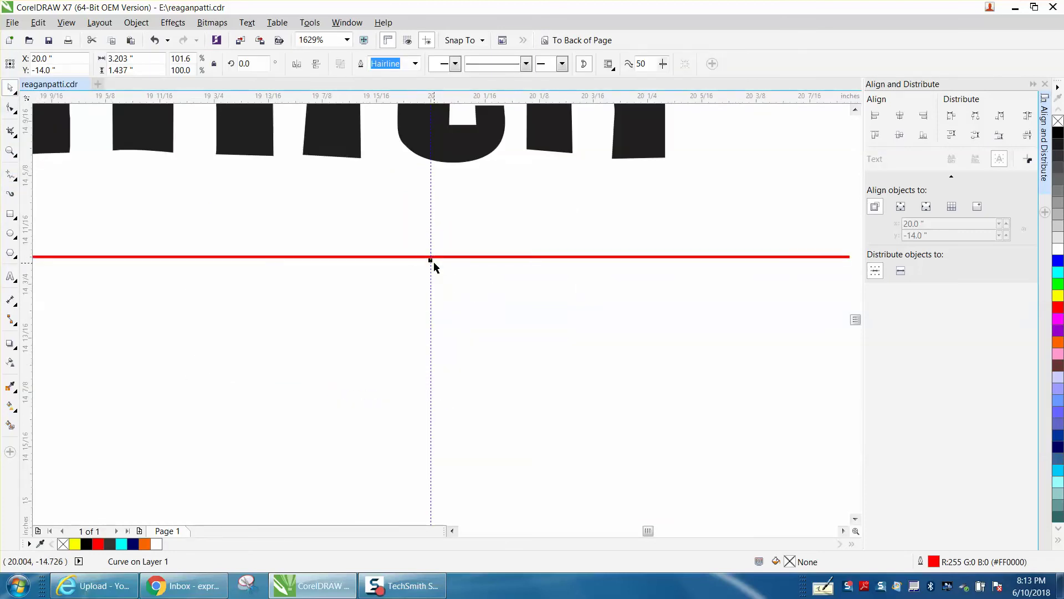
scroll(430, 268, down, 3)
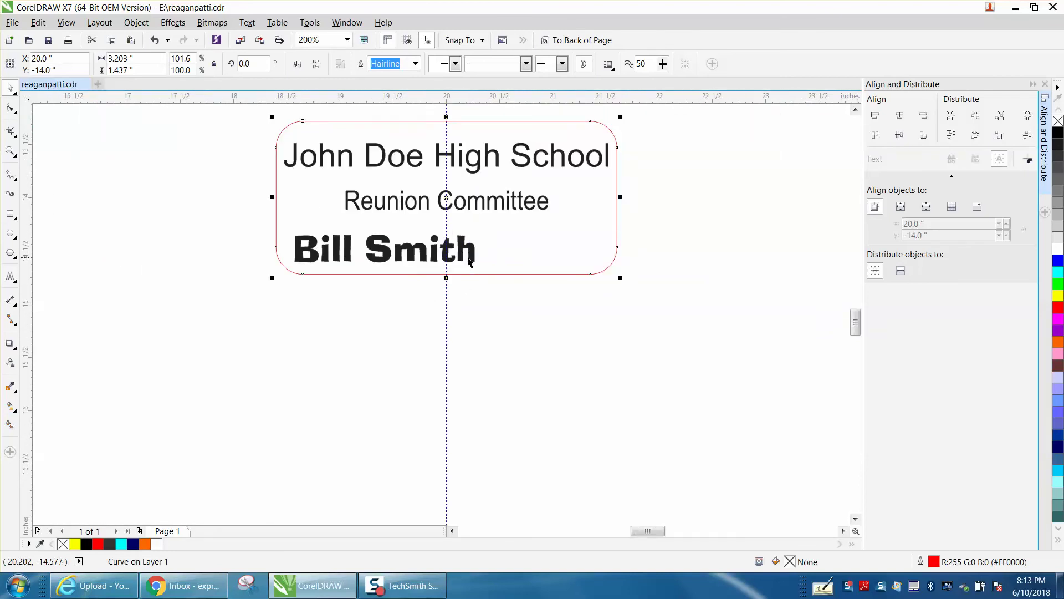
Step: Nudge the name line right with the arrow keys until it centres on the vertical guide
click(470, 258)
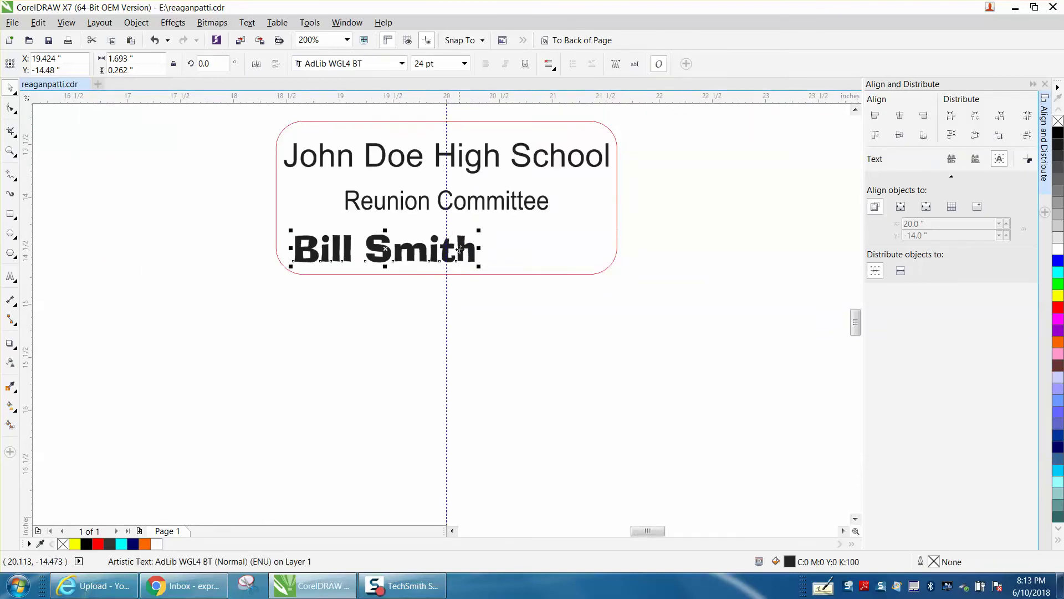
drag(466, 271, 466, 268)
key(Right)
key(Right)
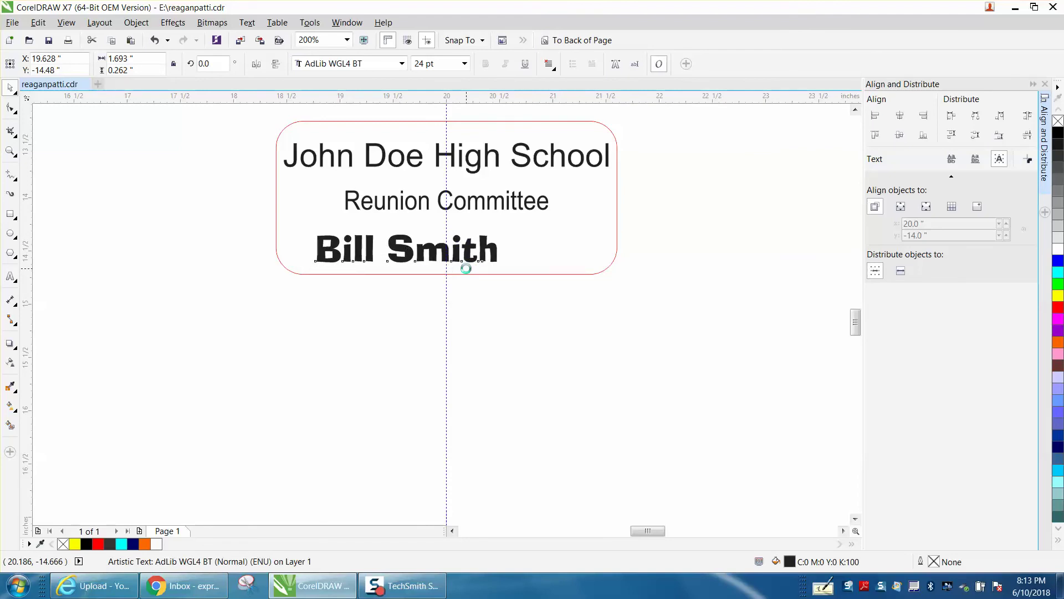
key(Right)
key(Right)
key(Right)
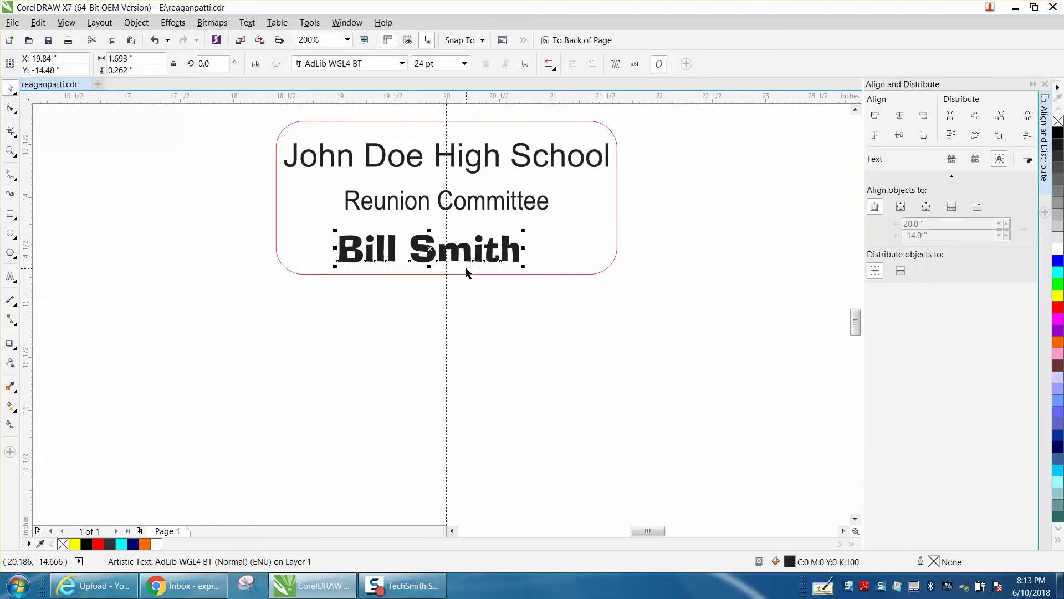
key(Right)
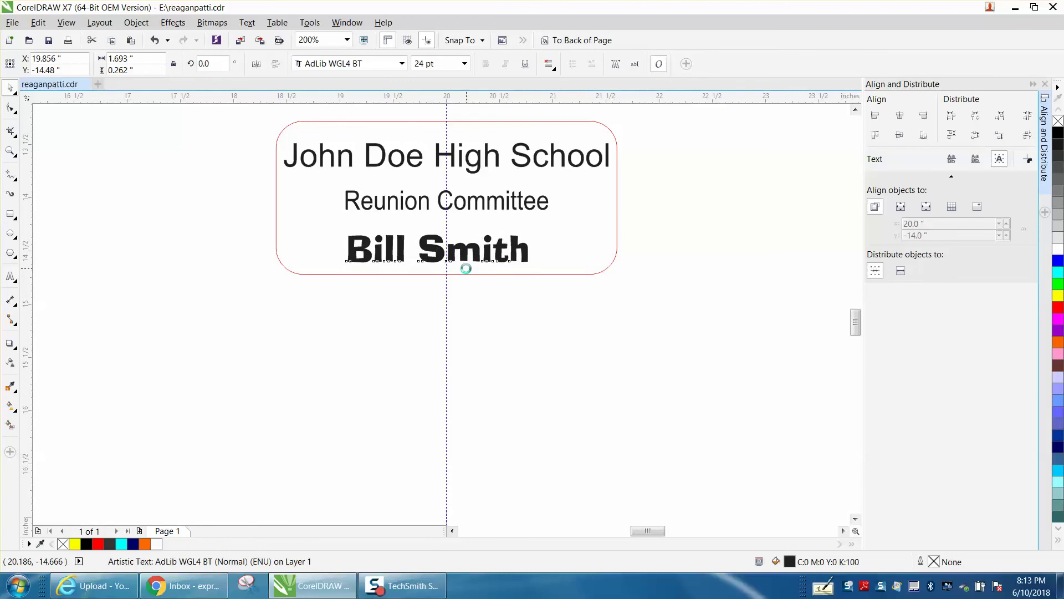
key(Right)
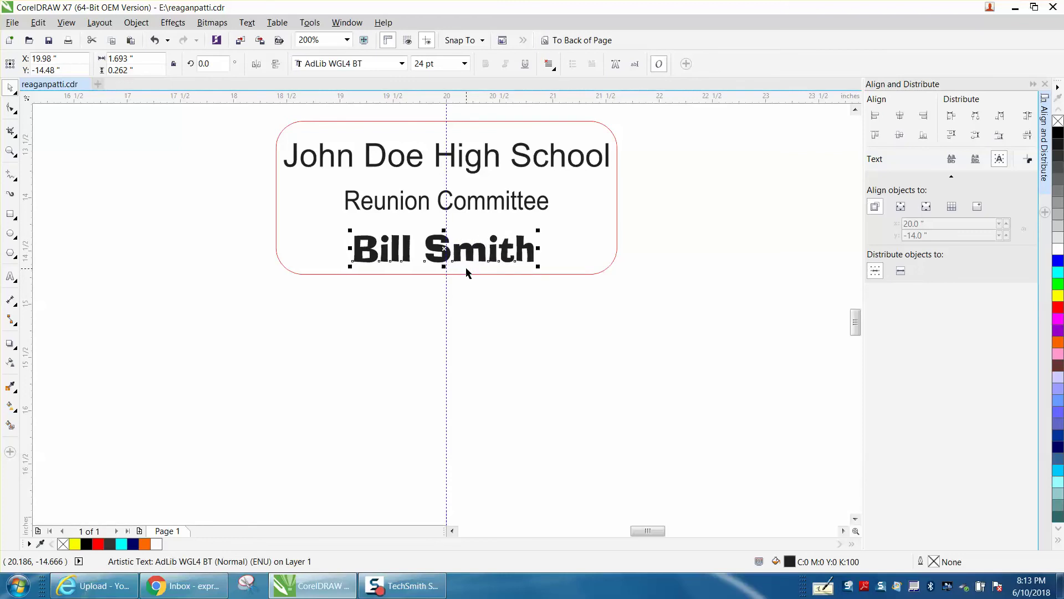
key(Right)
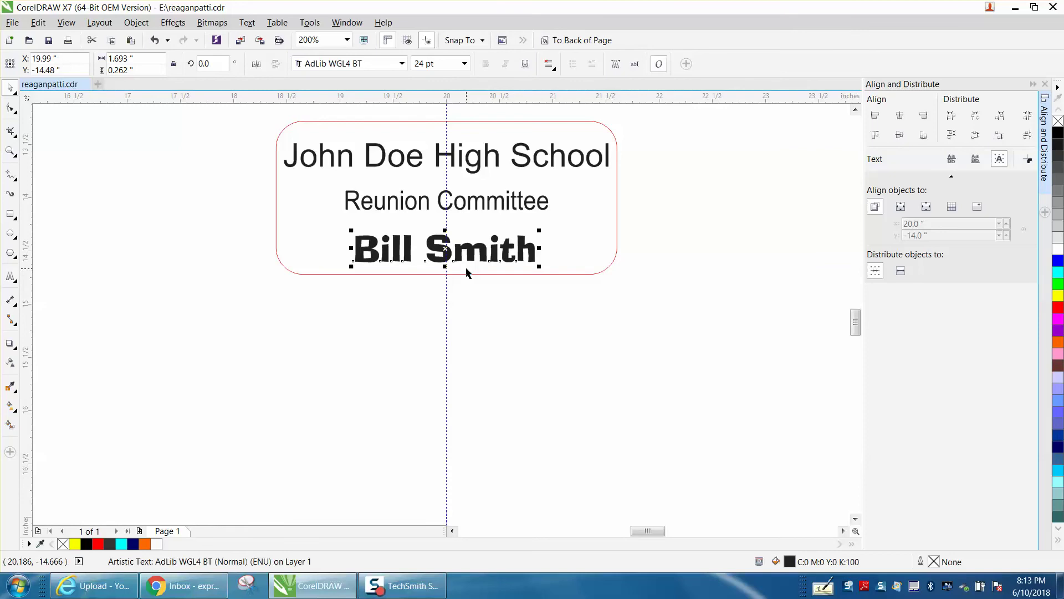
key(Right)
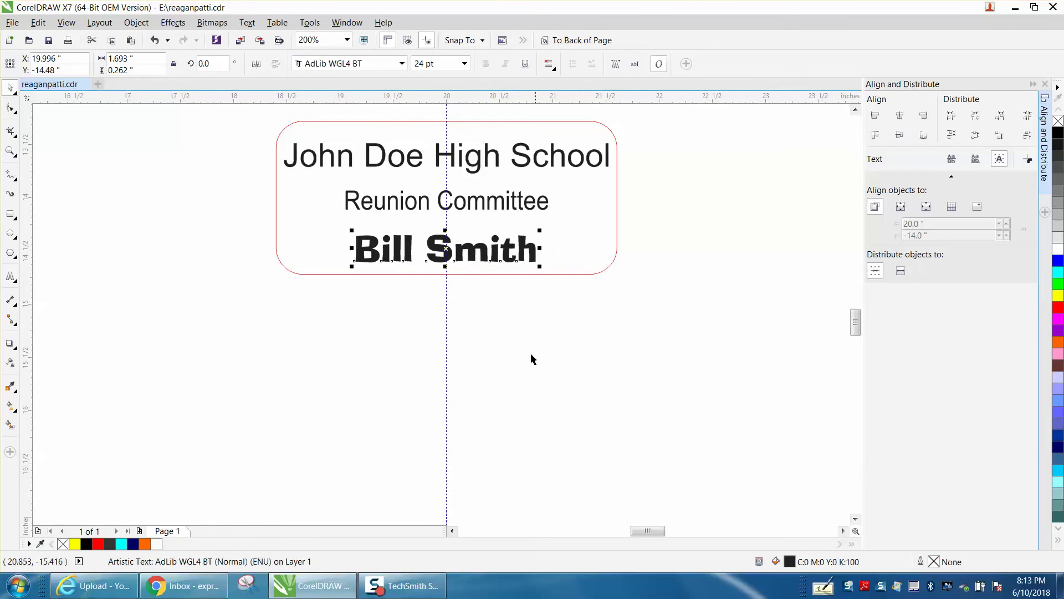
click(484, 356)
click(11, 151)
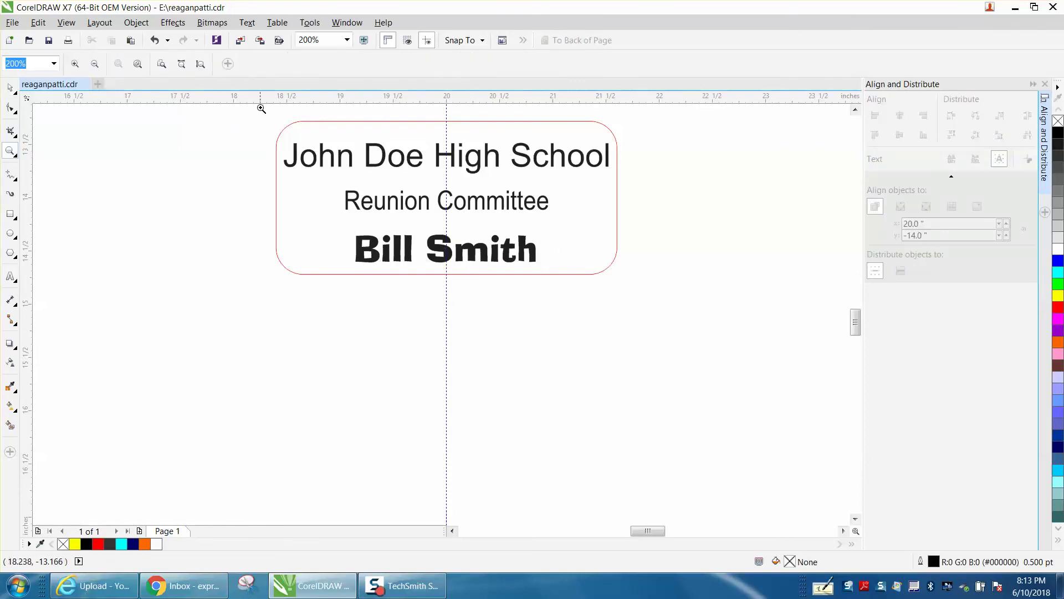
Step: Marquee-select the badge border and its three text lines and group them with Ctrl+G
drag(236, 111, 685, 307)
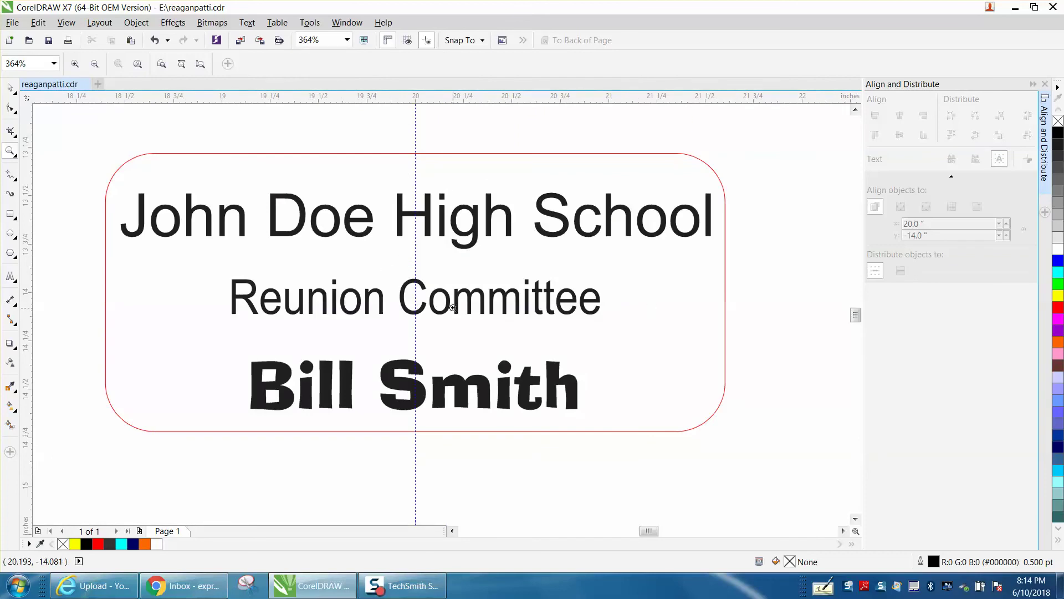
right_click(420, 280)
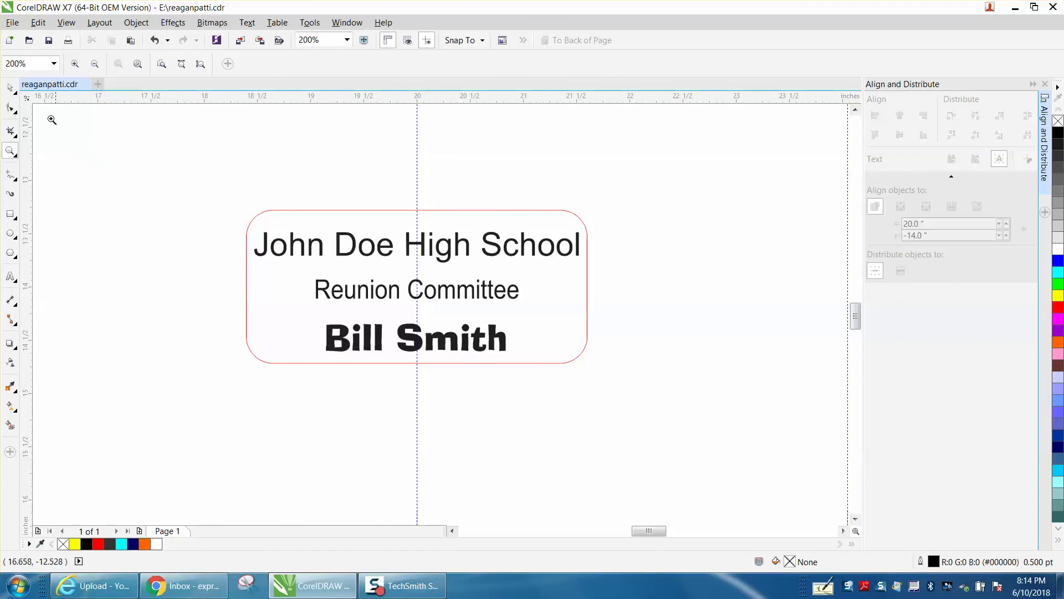
click(15, 89)
scroll(261, 178, down, 1)
drag(235, 177, 495, 313)
key(ctrl+g)
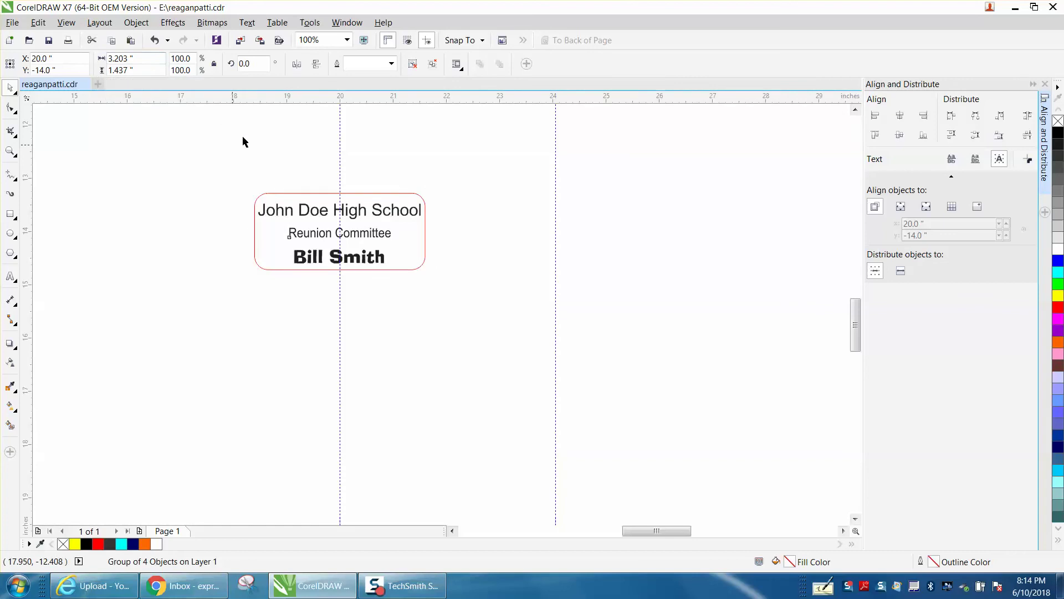
Step: Set the nudge distance to 3.25 inches and duplicate the badge group beside the original
click(231, 150)
key(Tab)
text(3.)
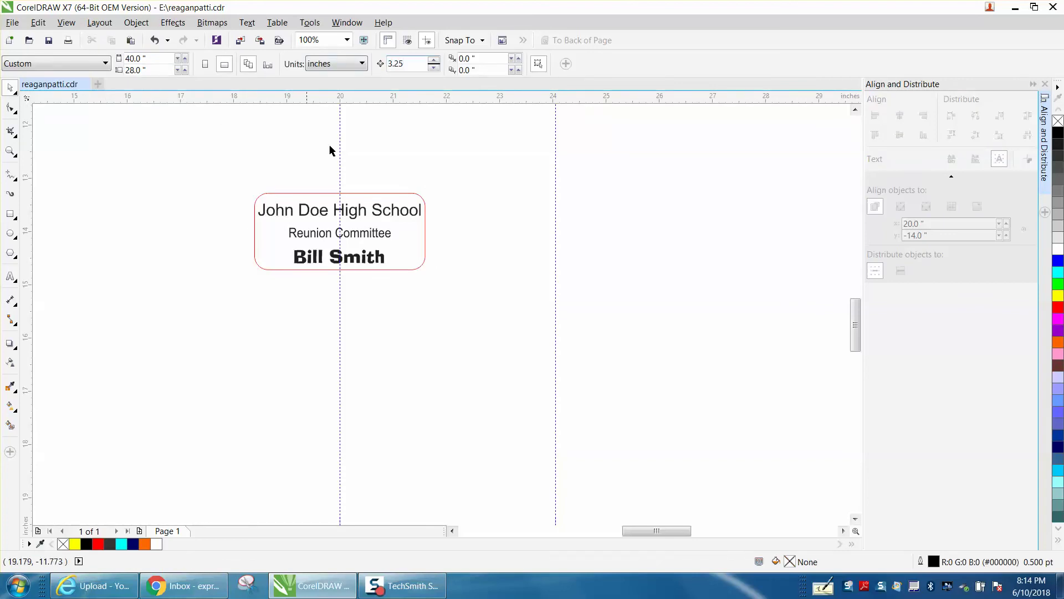
click(353, 195)
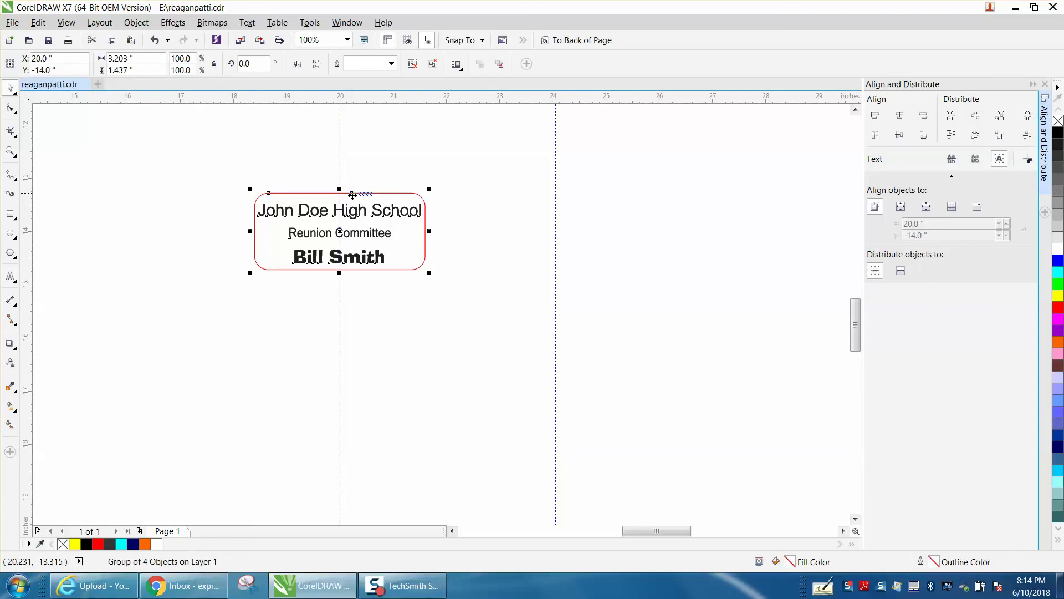
key(ctrl+d)
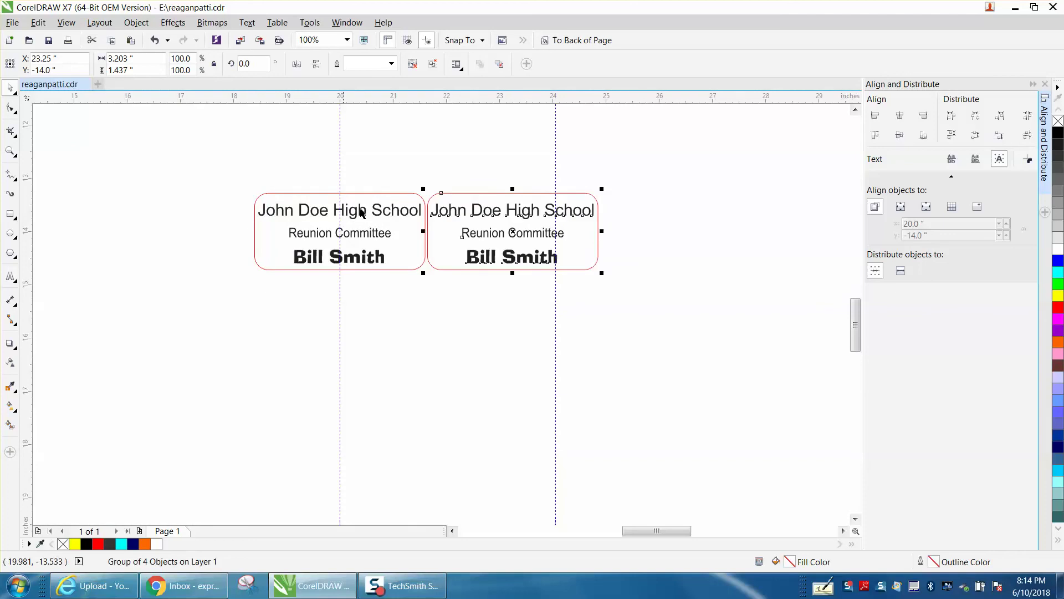
Step: Mark a crop area around the left badge, then cancel the crop
click(10, 131)
drag(237, 187, 444, 292)
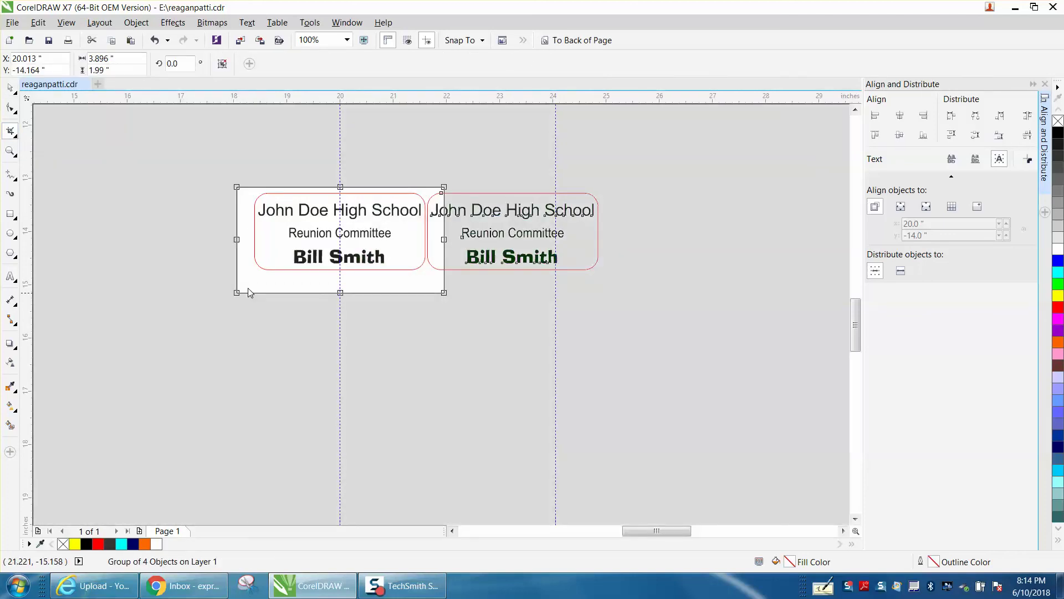
click(10, 87)
click(14, 153)
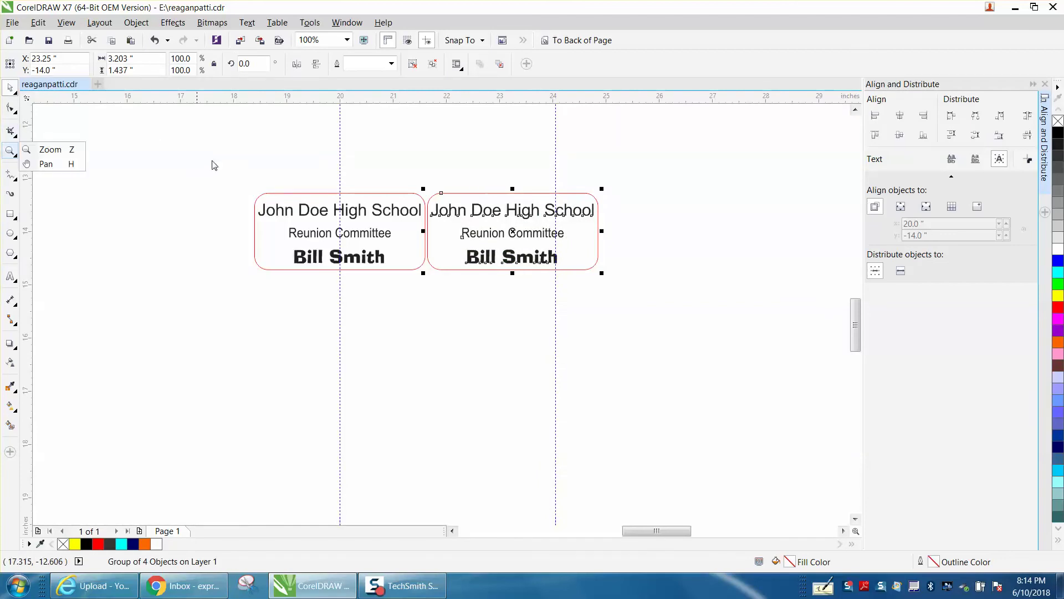
Step: Zoom to frame both badges and drag a horizontal guideline through their top lines
click(39, 150)
drag(233, 172, 673, 321)
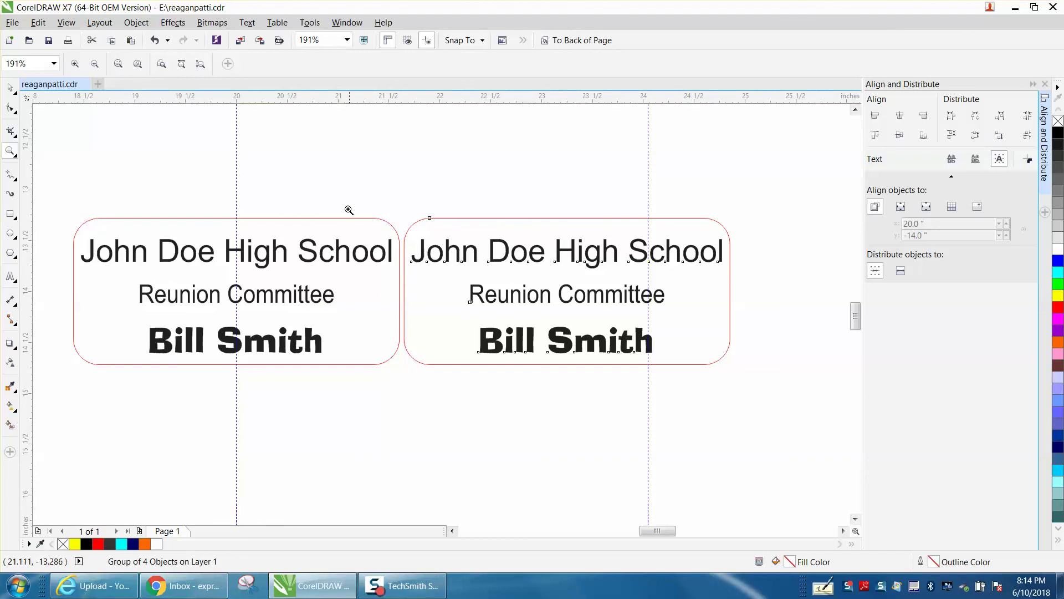
drag(369, 99, 376, 262)
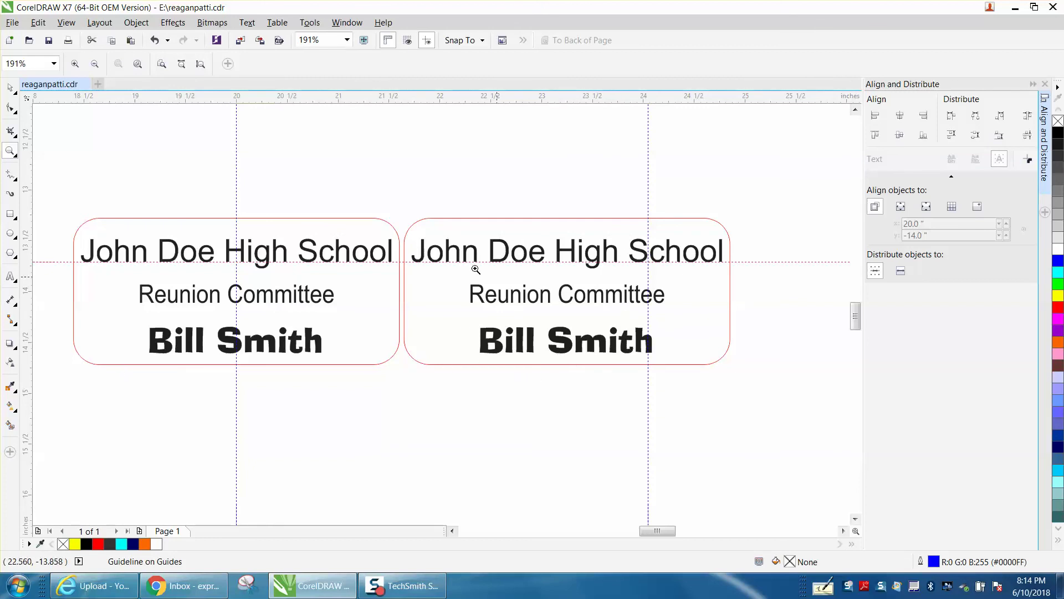
Step: Select both badges and align their top edges with the T key
click(14, 90)
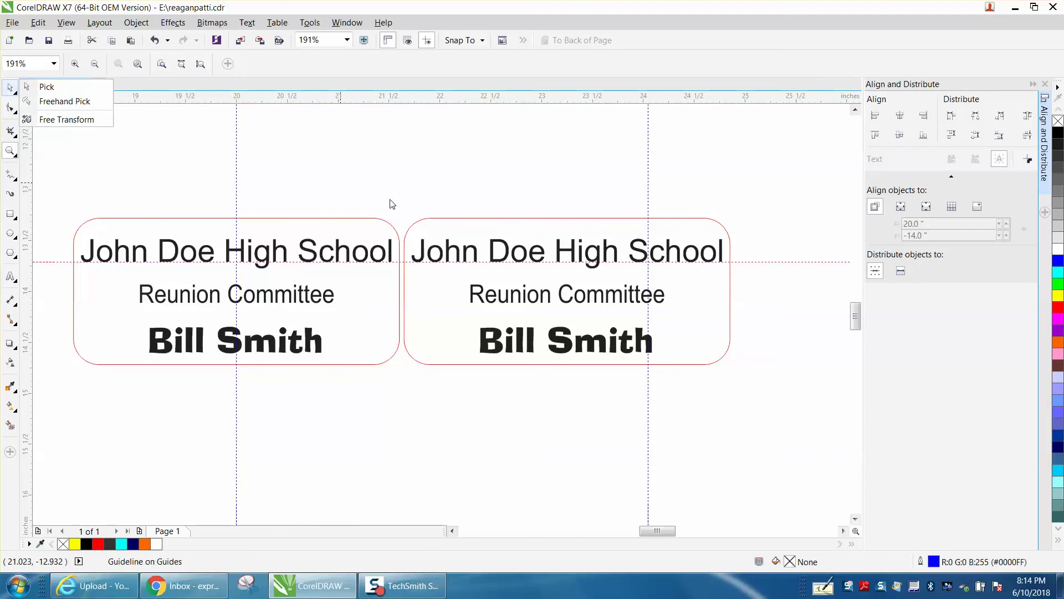
click(10, 87)
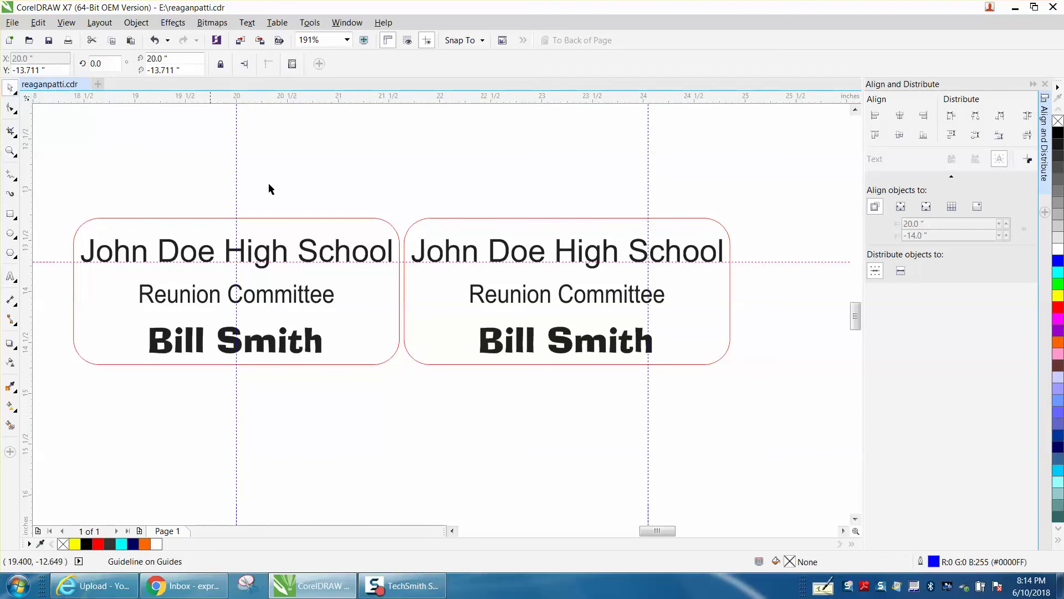
drag(405, 213, 765, 417)
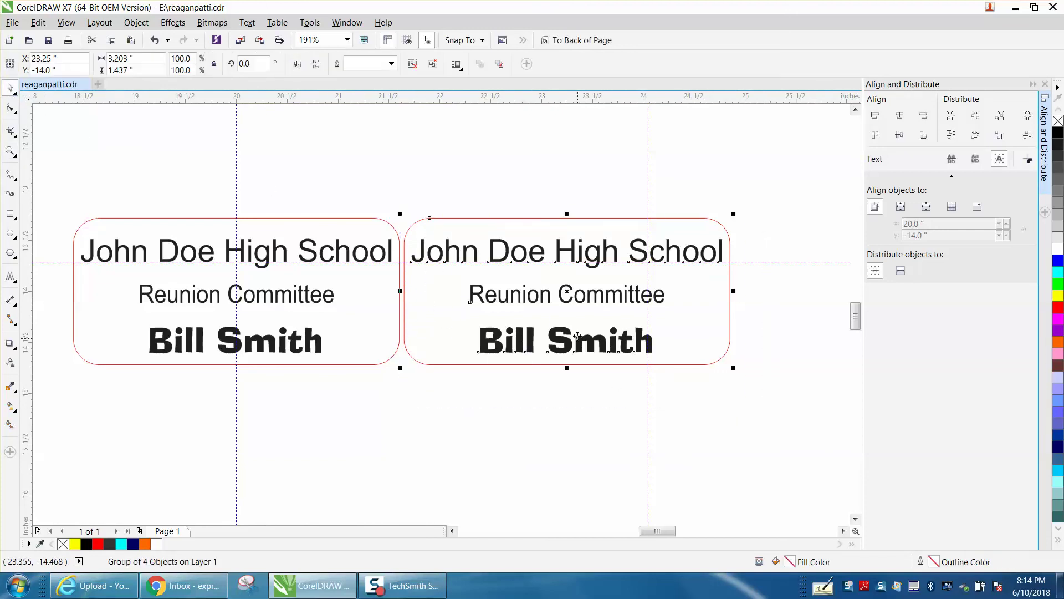
drag(571, 301, 569, 300)
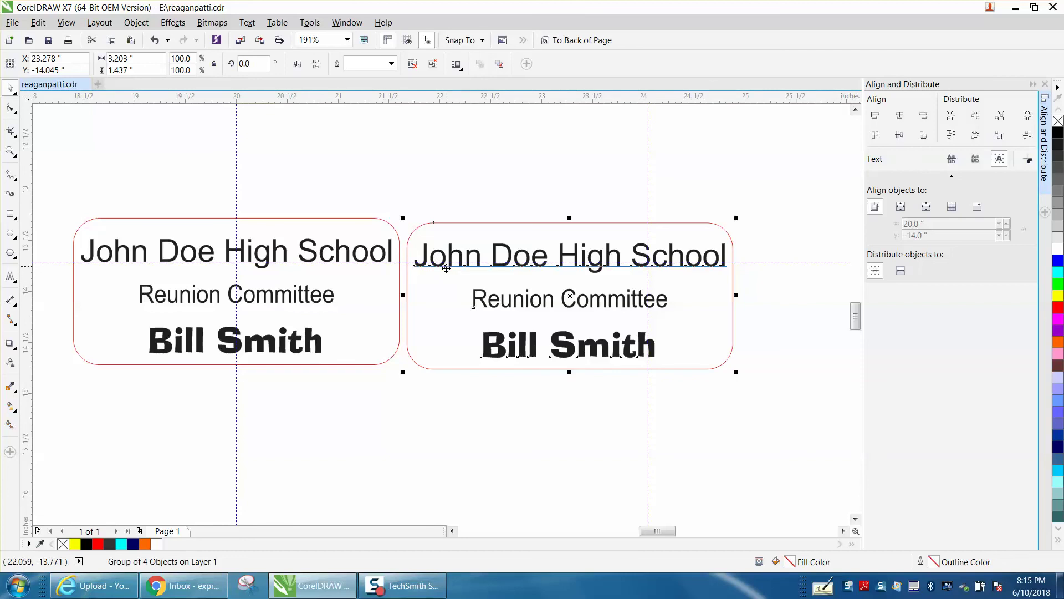
drag(59, 183, 801, 417)
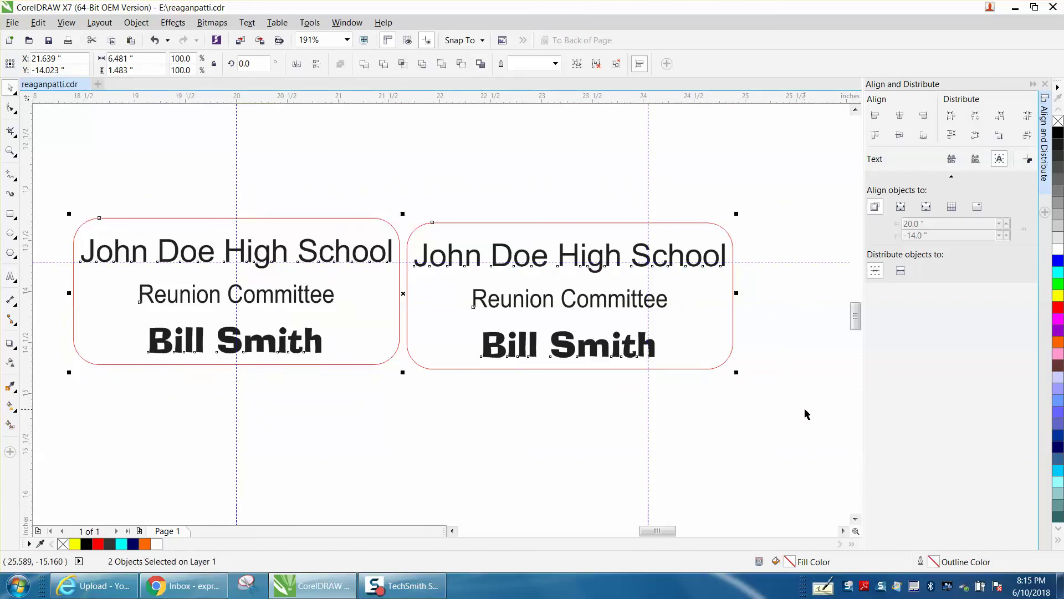
key(t)
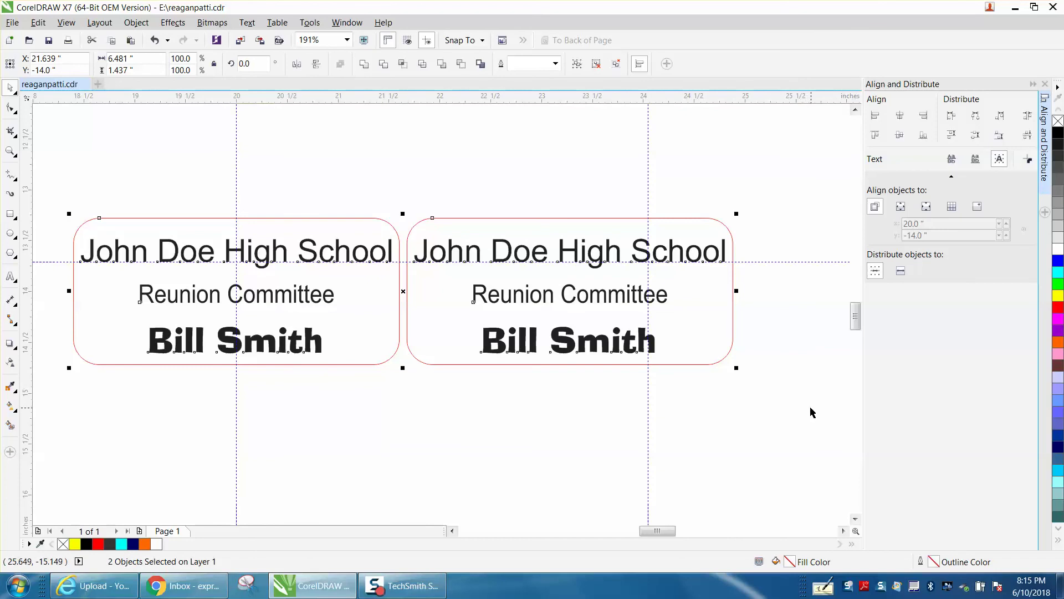